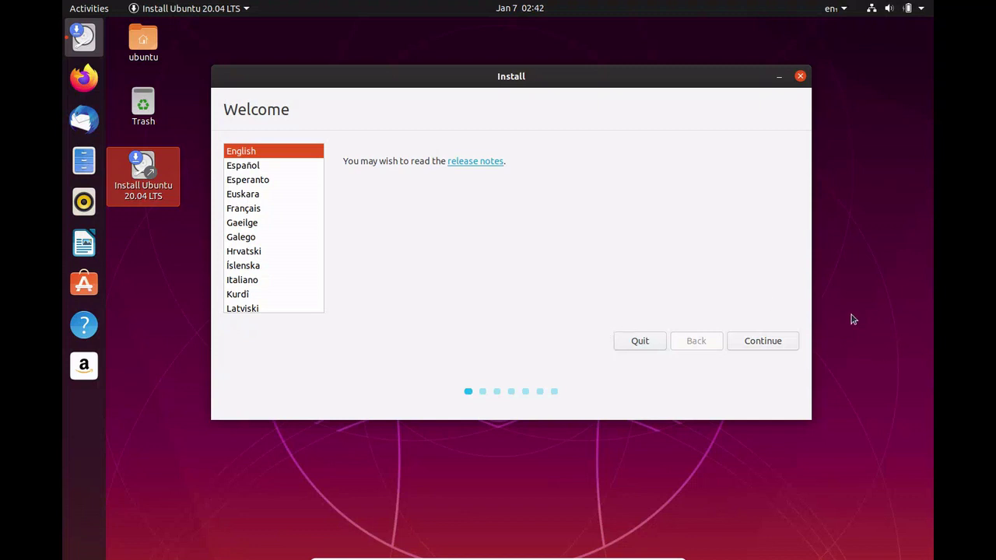
- Keep English (US) language and keyboard, skip update downloads, and enable third-party software
{"action": "left_click", "coordinate": [771, 341]}
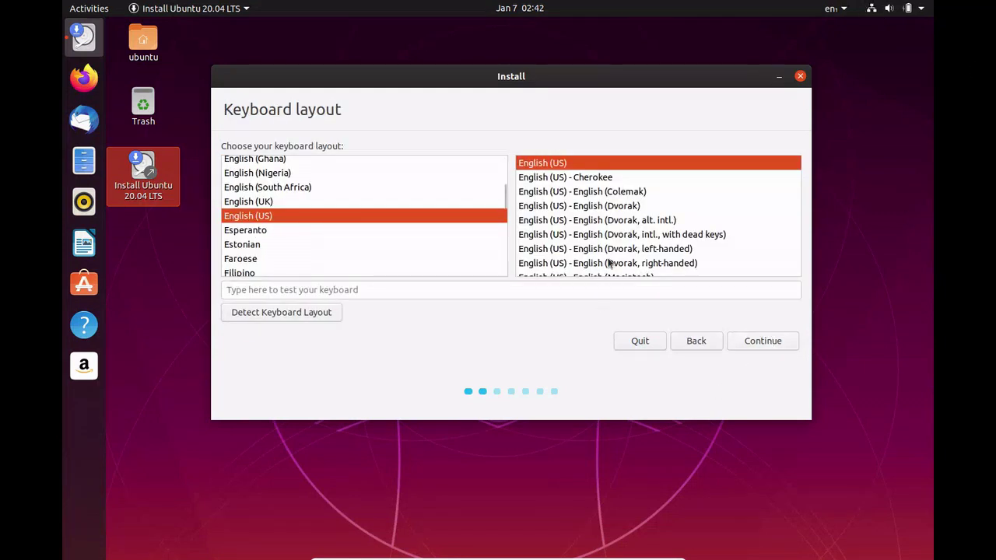
{"action": "left_click", "coordinate": [764, 343]}
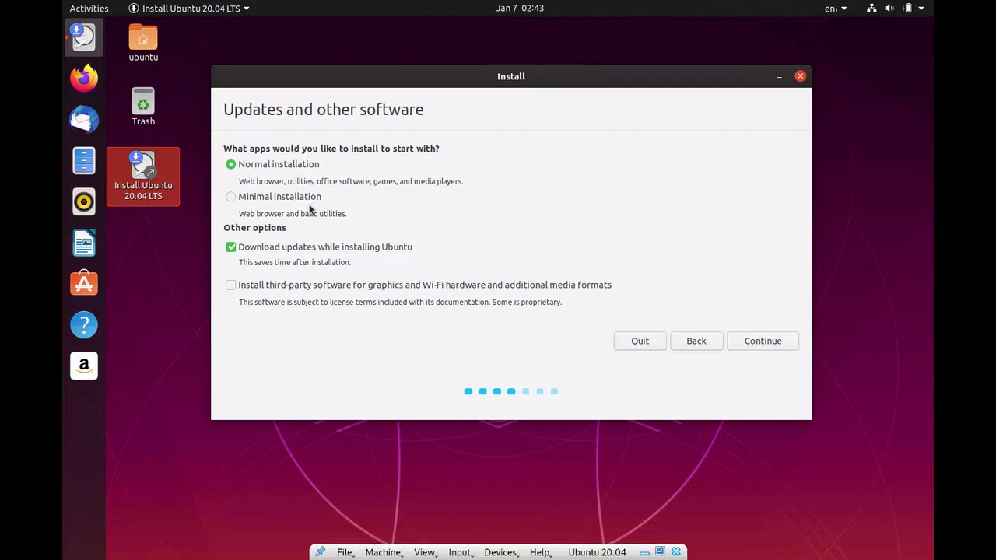
{"action": "left_click", "coordinate": [232, 247]}
{"action": "left_click", "coordinate": [231, 284]}
{"action": "left_click", "coordinate": [777, 350]}
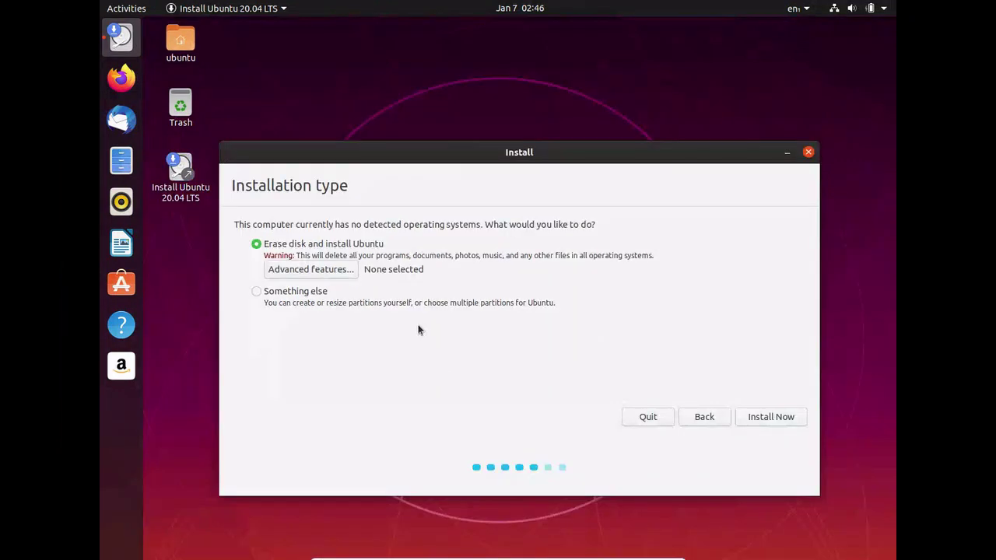
- Leave advanced disk features at None and start the Erase disk installation
{"action": "left_click", "coordinate": [292, 272]}
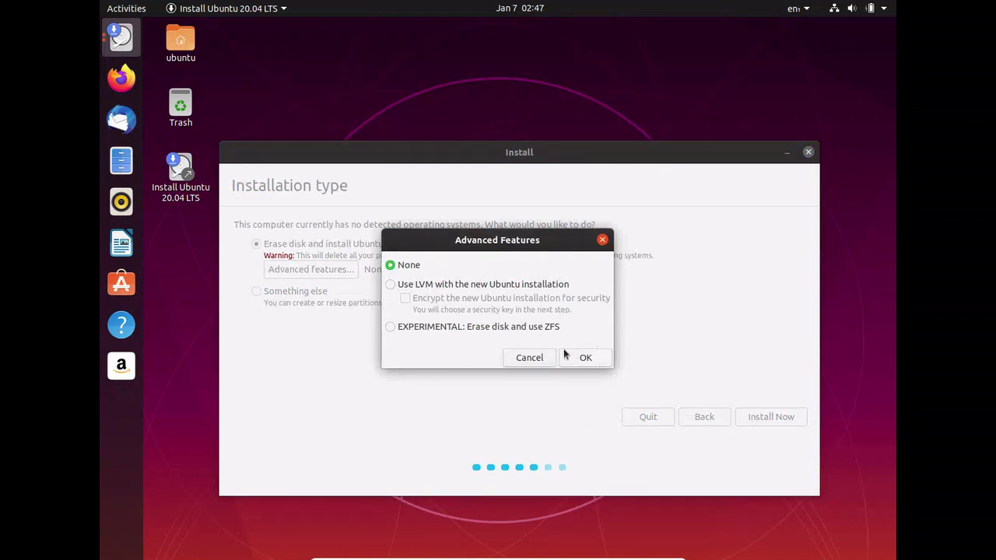
{"action": "left_click", "coordinate": [567, 355]}
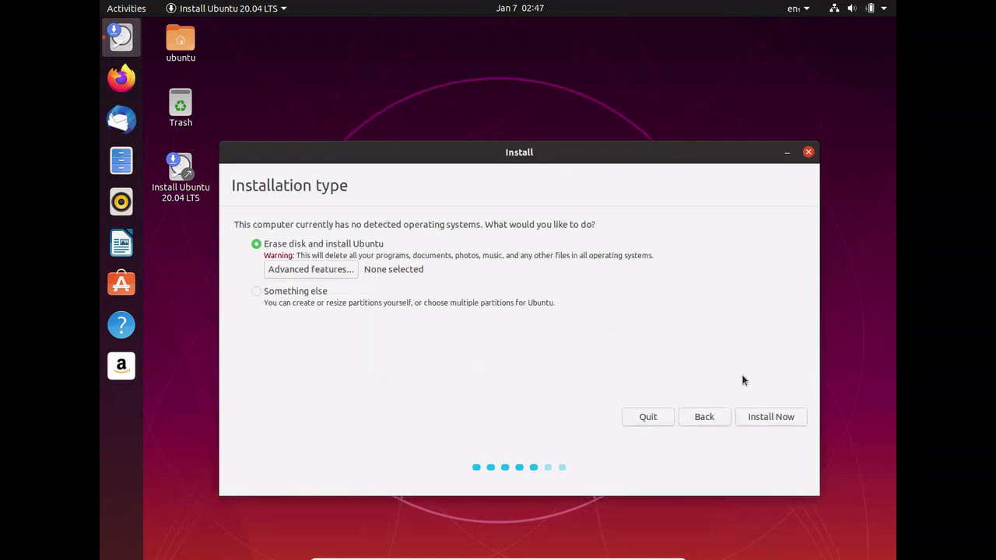
{"action": "left_click", "coordinate": [755, 417]}
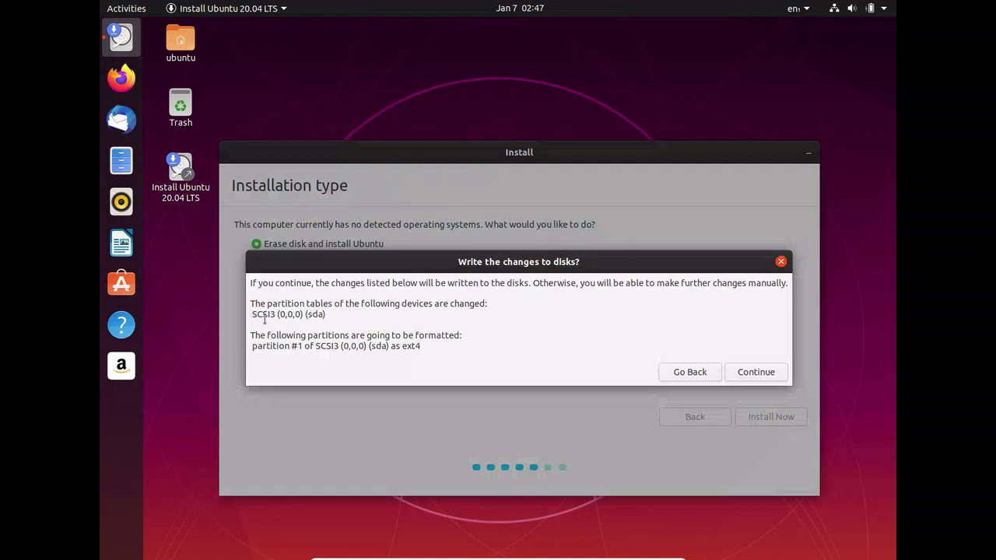
- Confirm writing the sda partition changes and keep Chicago as the location
{"action": "left_click", "coordinate": [755, 373]}
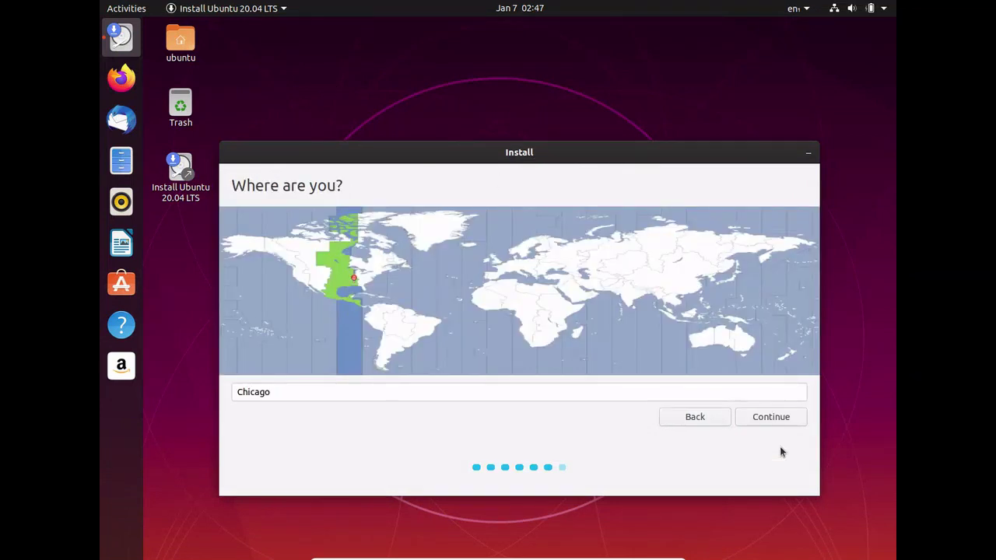
{"action": "left_click", "coordinate": [787, 422]}
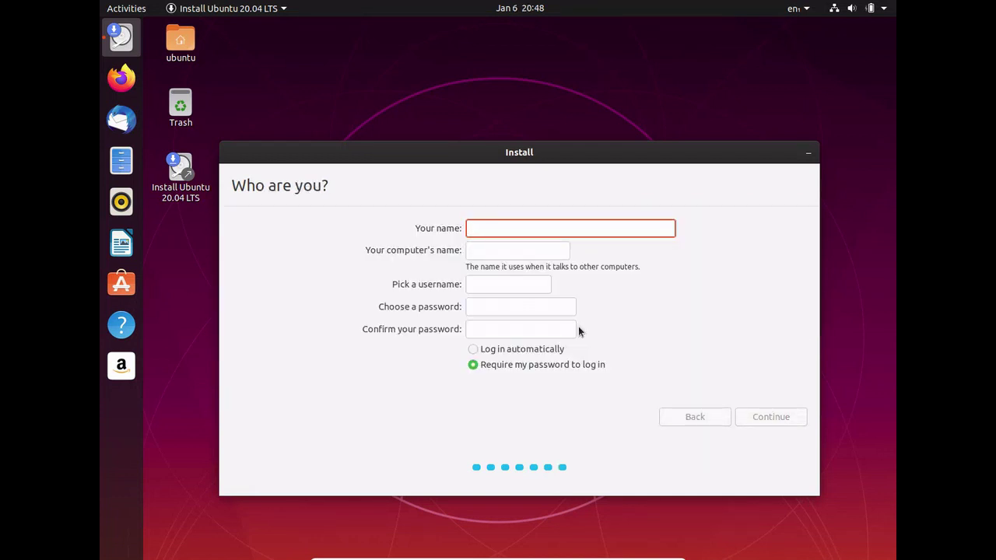
- Enter the user's name, keep the default computer name and username, set and confirm a password
{"action": "type", "text": "Pe"}
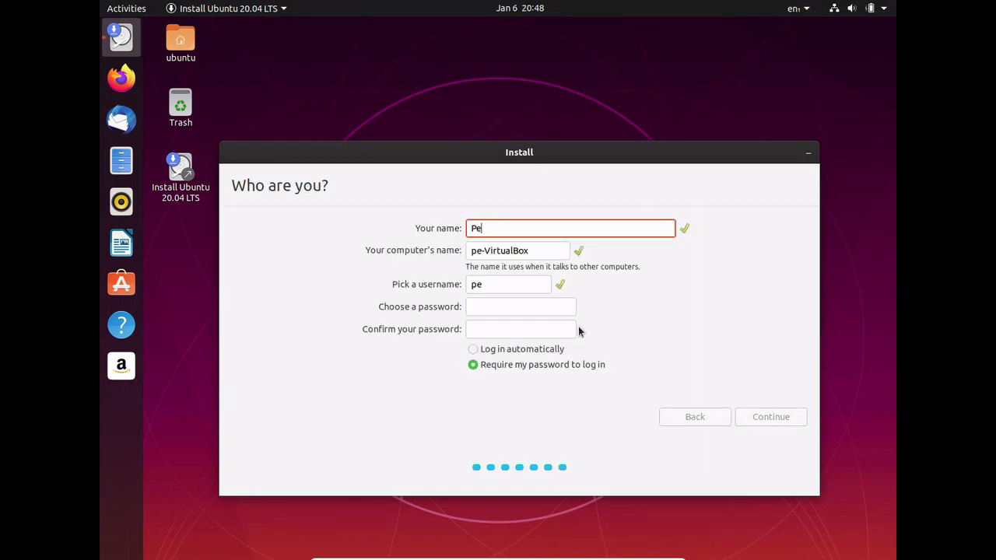
{"action": "type", "text": "nguin"}
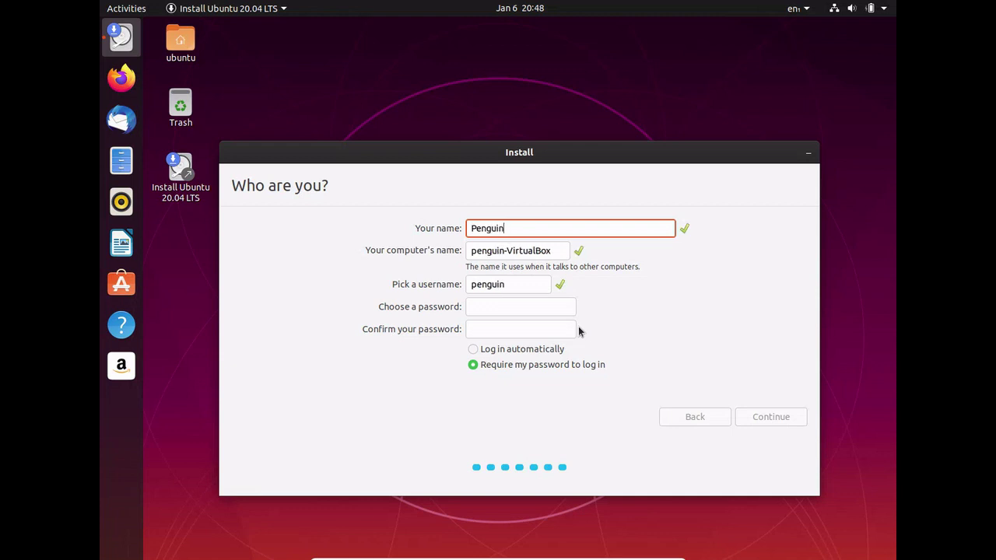
{"action": "key", "text": "Tab"}
{"action": "key", "text": "Tab"}
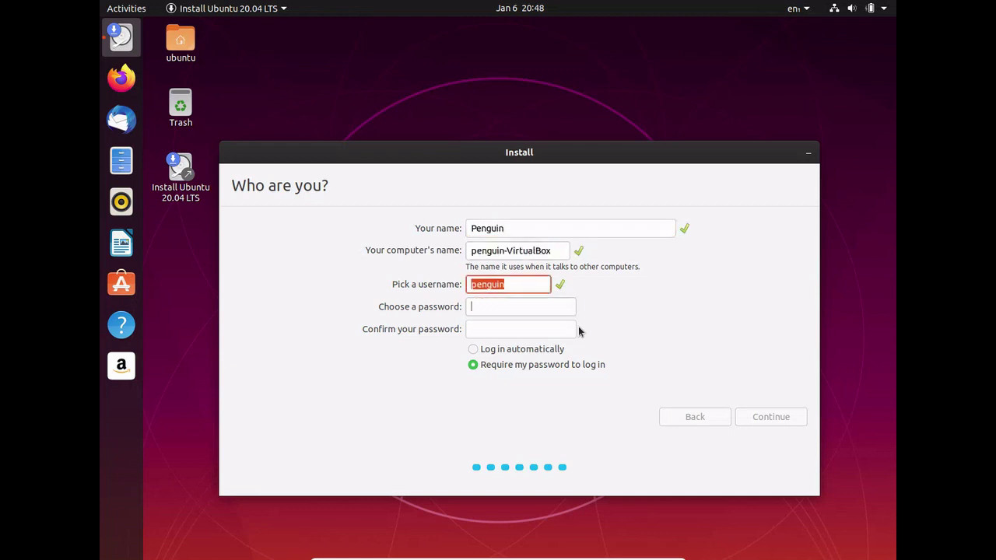
{"action": "key", "text": "Tab"}
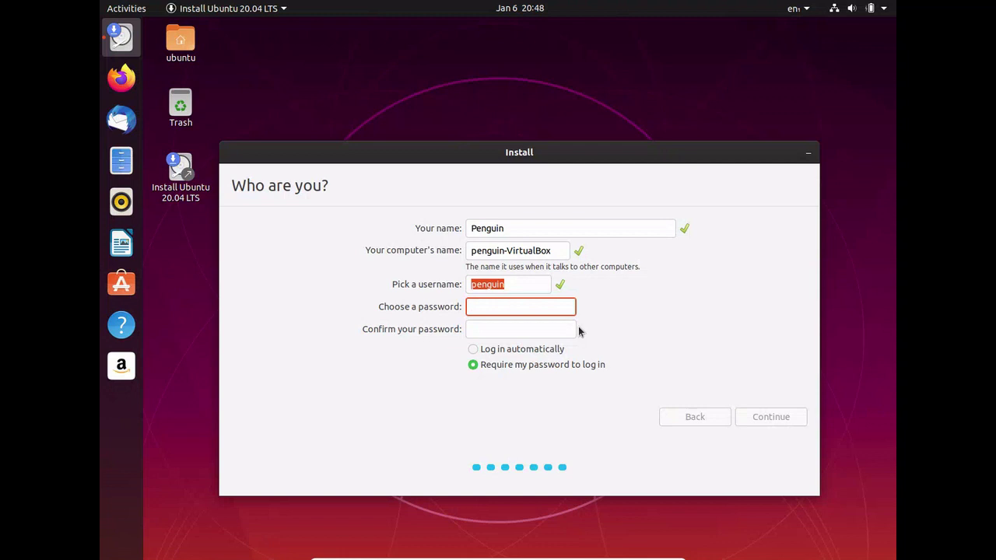
{"action": "type", "text": "••"}
{"action": "key", "text": "Tab"}
{"action": "type", "text": "••"}
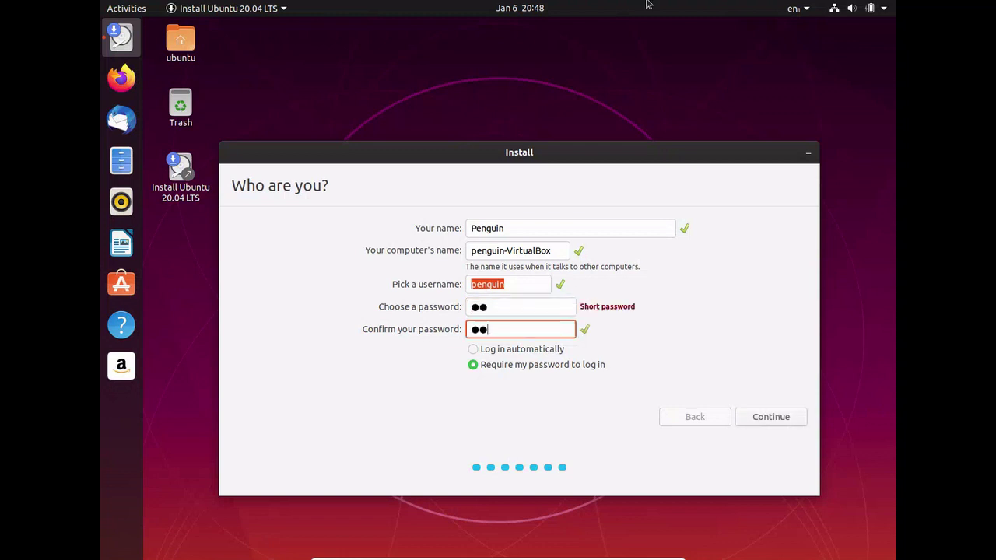
{"action": "left_click", "coordinate": [770, 419]}
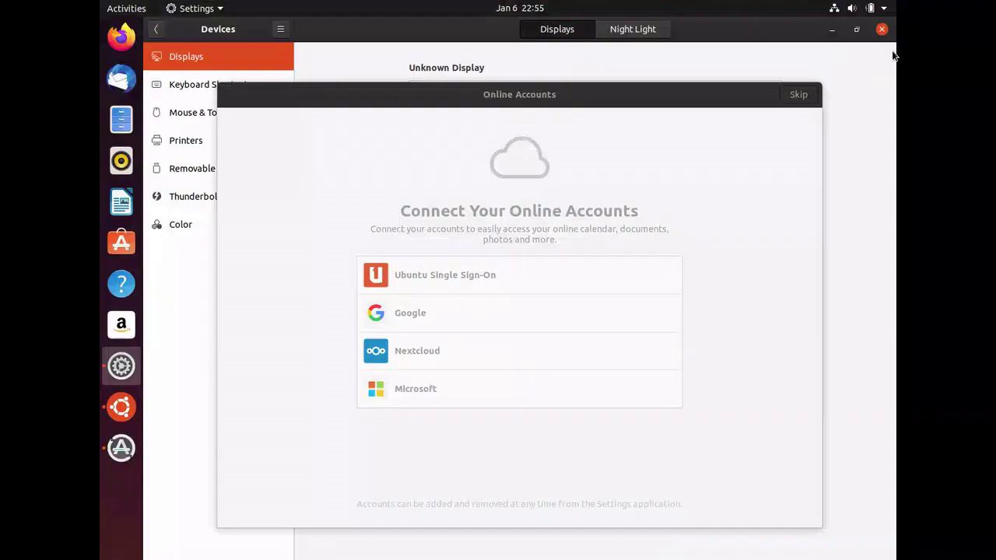
- Skip connecting online accounts and skip Livepatch setup
{"action": "left_click", "coordinate": [594, 138]}
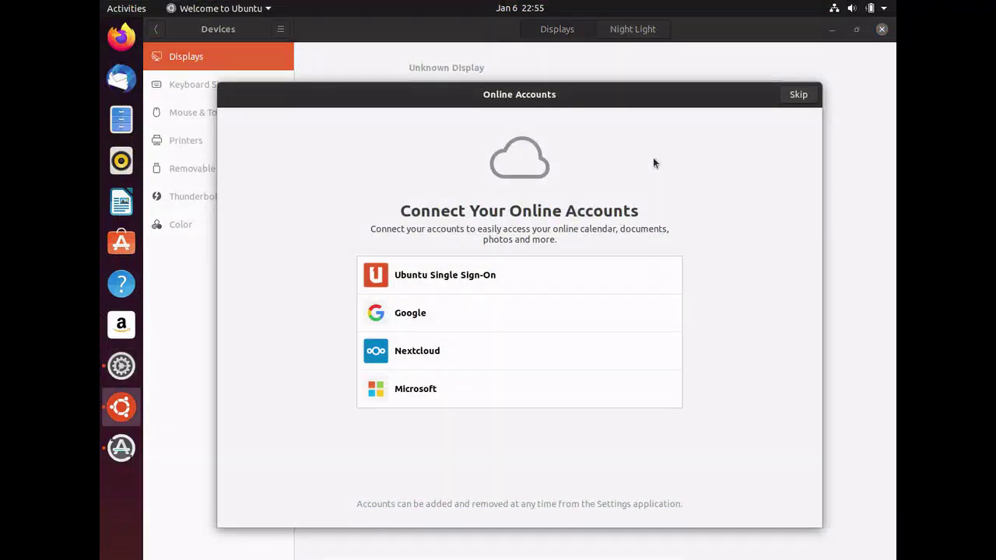
{"action": "left_click", "coordinate": [801, 99]}
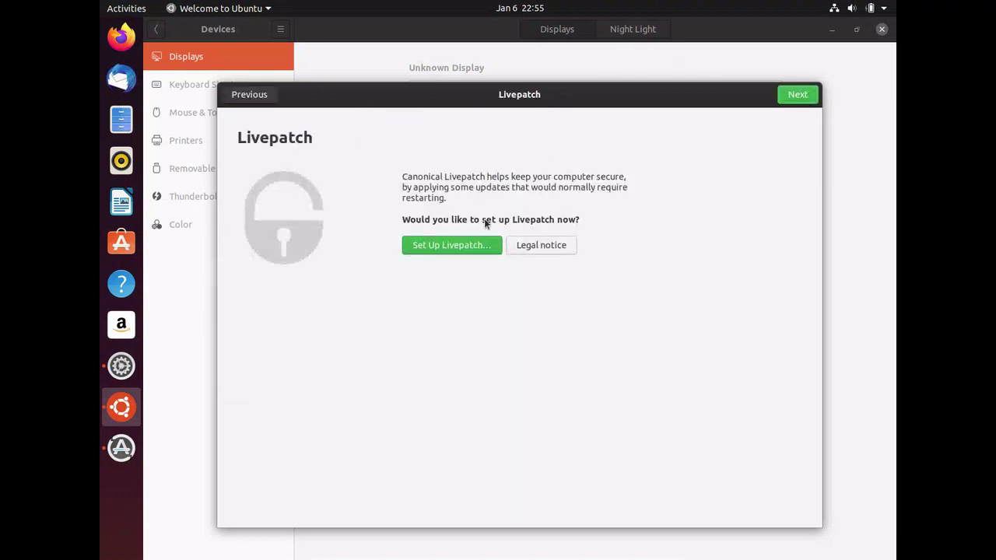
{"action": "left_click", "coordinate": [797, 94]}
- Decline sending system info, leave location services off, and finish the welcome setup
{"action": "left_click", "coordinate": [429, 300]}
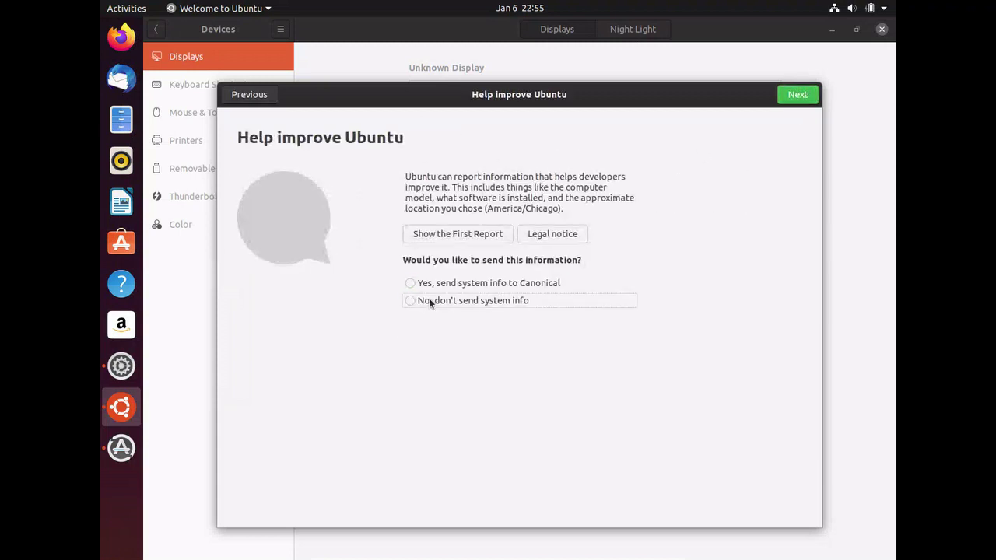
{"action": "left_click", "coordinate": [790, 101]}
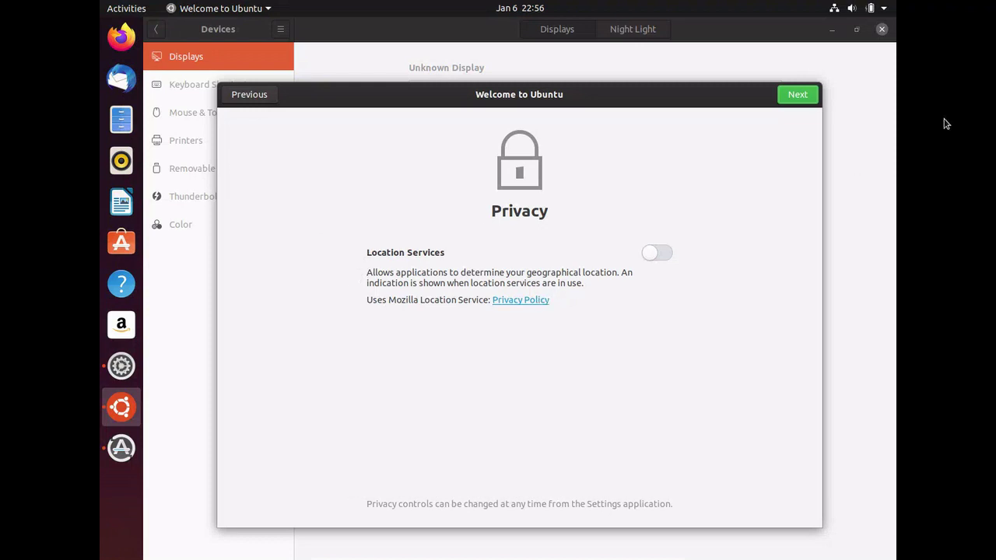
{"action": "left_click", "coordinate": [786, 96]}
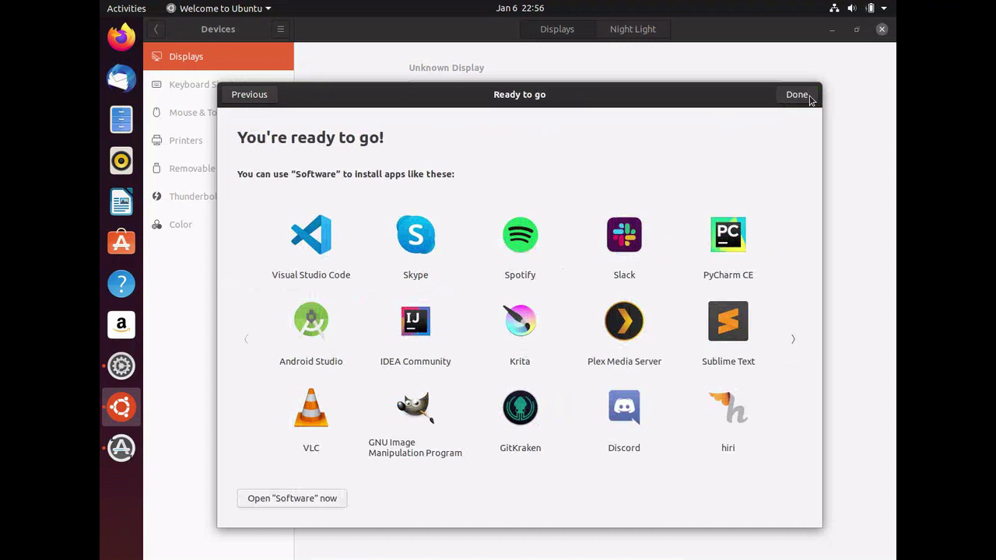
{"action": "left_click", "coordinate": [796, 100]}
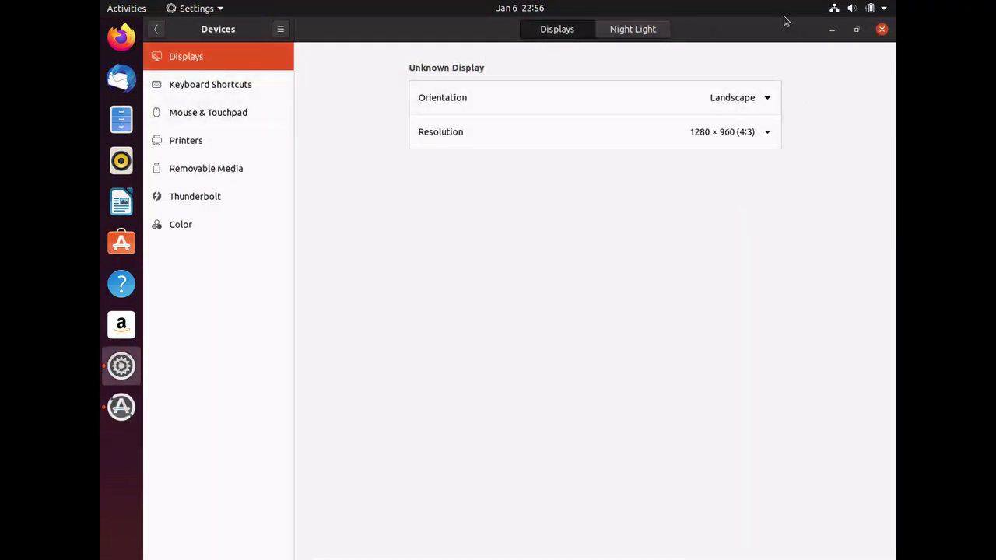
- Close Settings, review the 5.9 MB update details, and choose Remind Me Later
{"action": "left_click", "coordinate": [884, 34]}
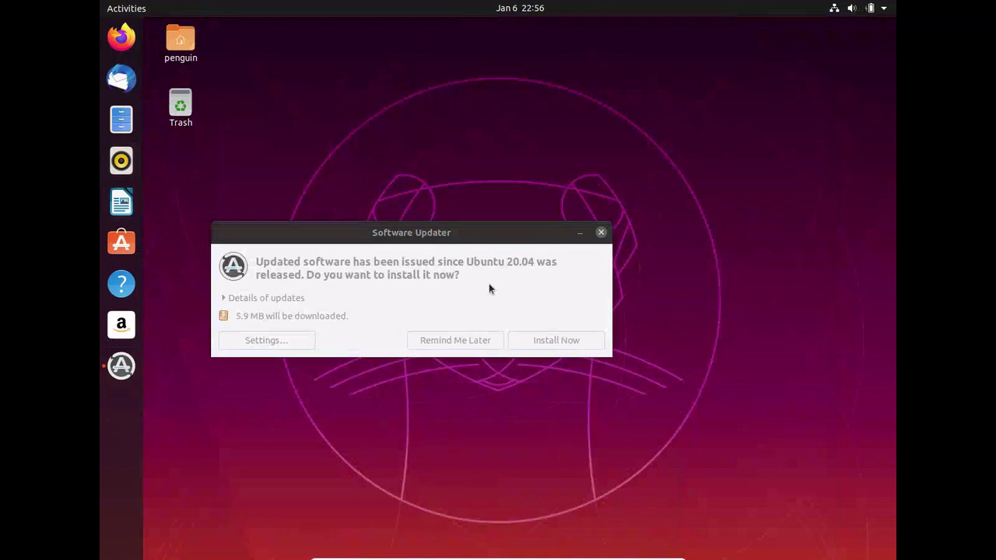
{"action": "left_click_drag", "start_coordinate": [454, 240], "coordinate": [605, 192]}
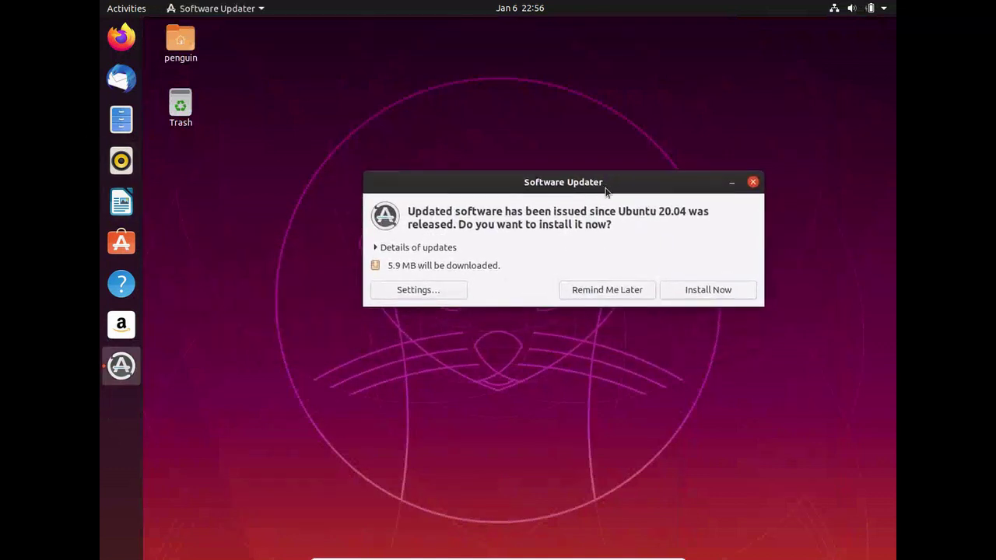
{"action": "left_click", "coordinate": [409, 248]}
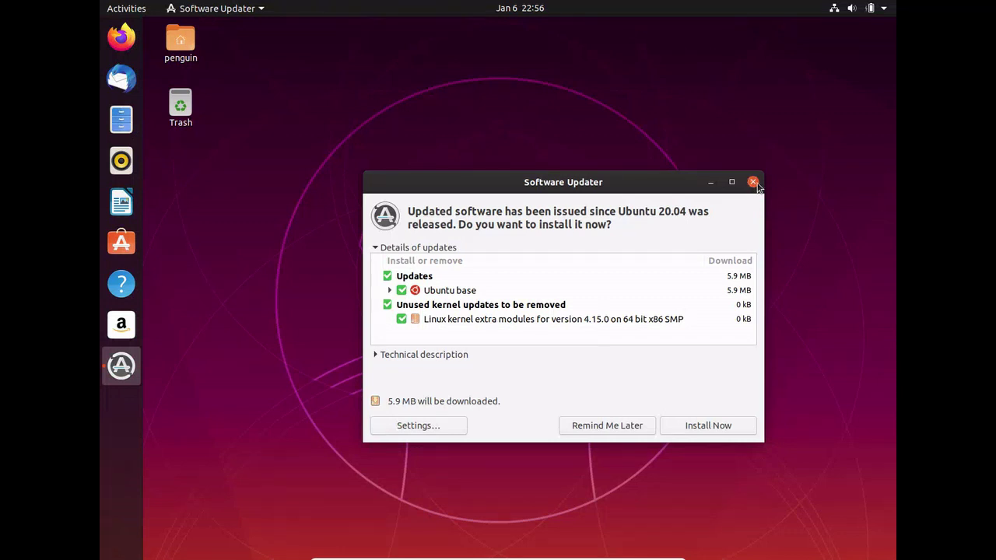
{"action": "left_click", "coordinate": [623, 425]}
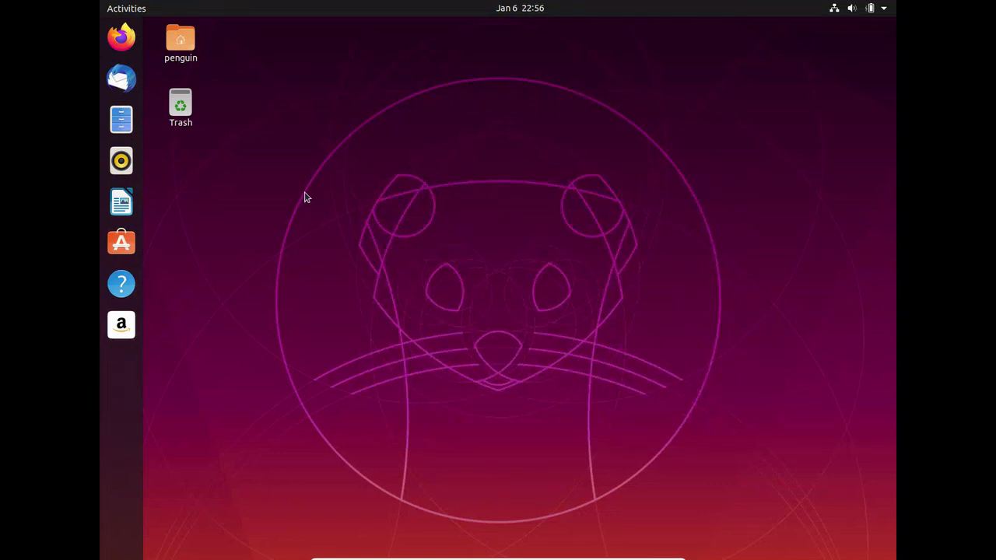
- In a new terminal, run 'sudo apt update; sudo apt install neofetch' and authenticate with the password
{"action": "key", "text": "ctrl+alt+t"}
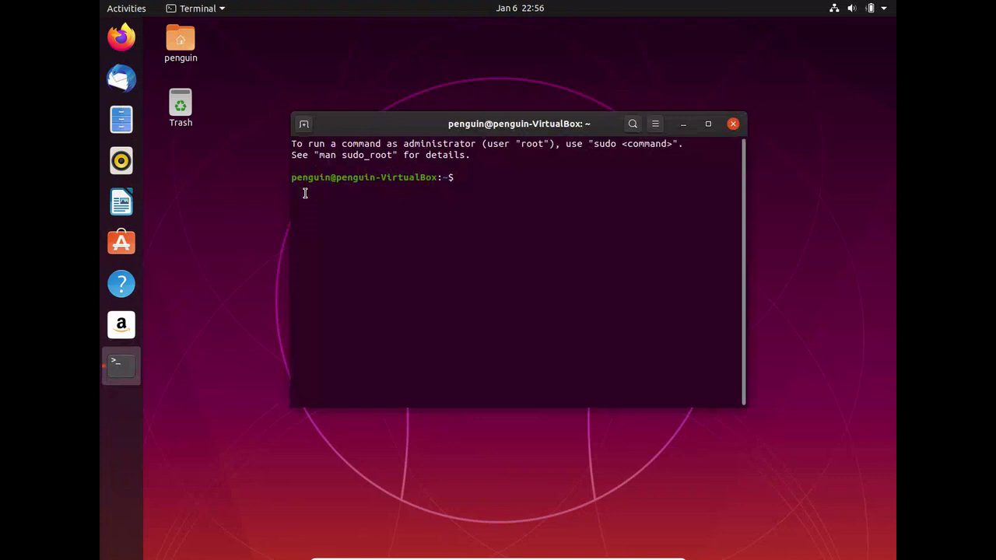
{"action": "type", "text": "sudo at"}
{"action": "key", "text": "BackSpace"}
{"action": "type", "text": "pt update; sudo apt"}
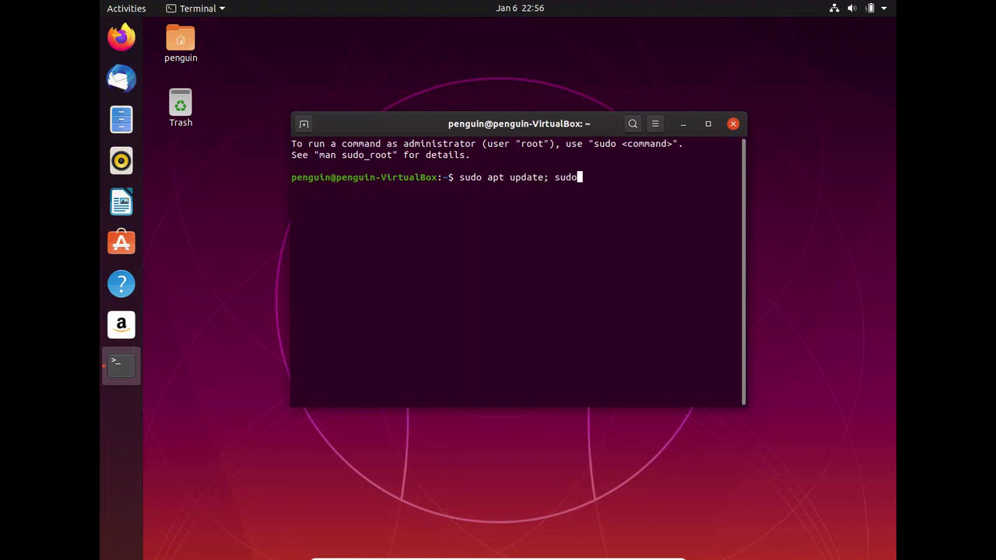
{"action": "type", "text": " install neofetch"}
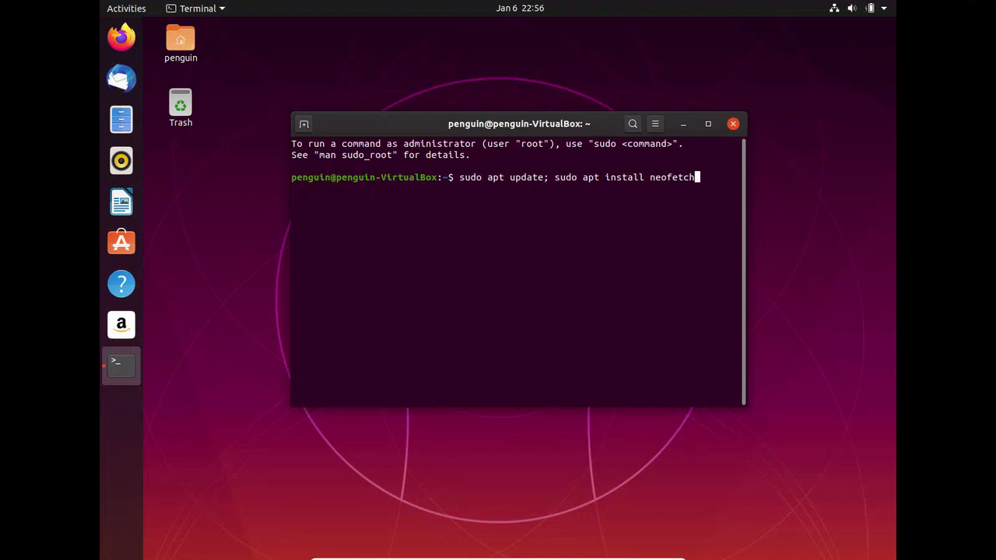
{"action": "key", "text": "Return"}
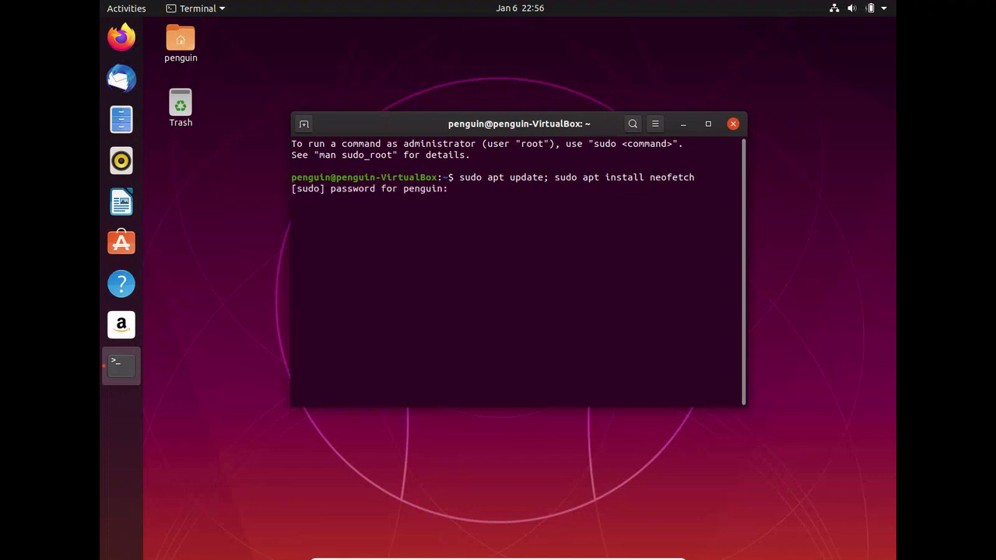
{"action": "key", "text": "Return"}
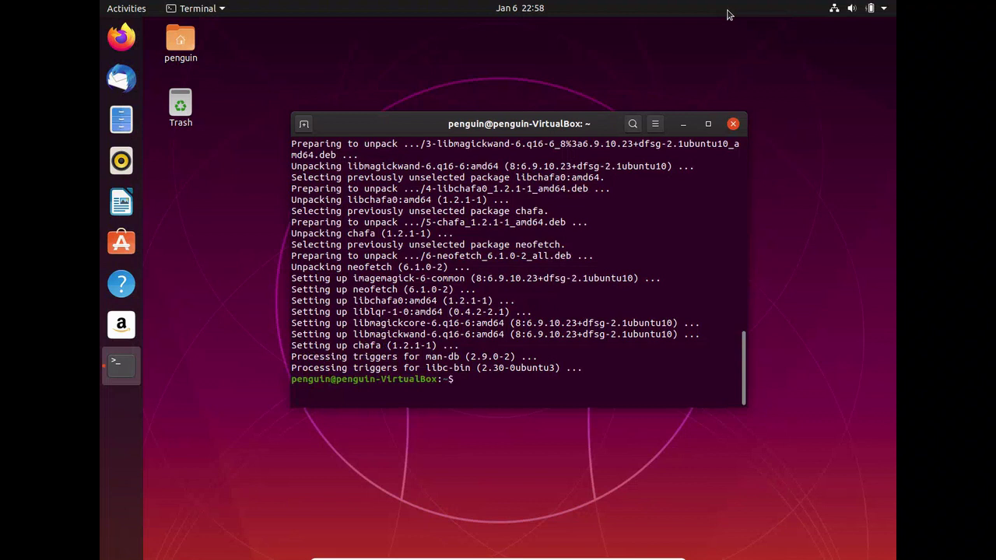
{"action": "type", "text": "neofetch"}
{"action": "key", "text": "Return"}
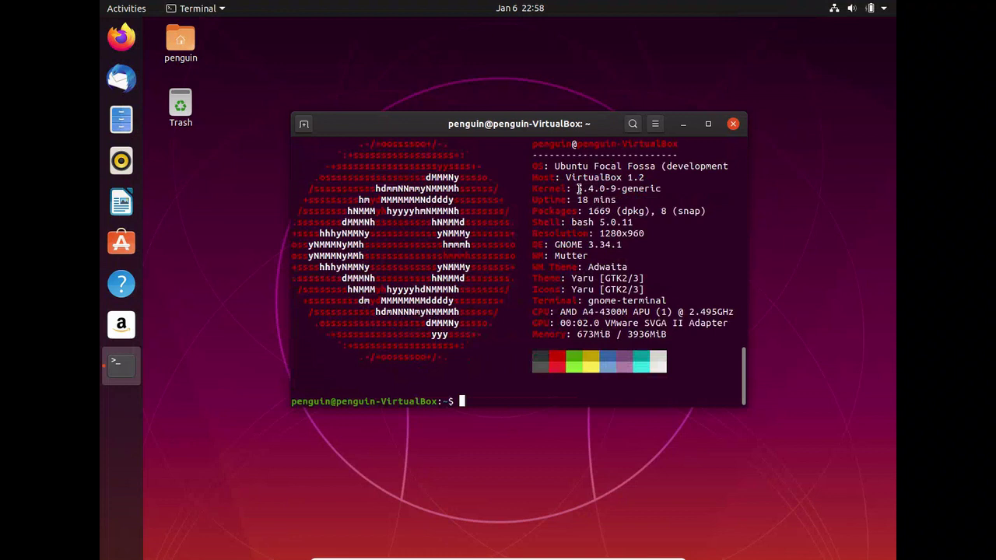
{"action": "left_click_drag", "start_coordinate": [578, 189], "coordinate": [619, 189]}
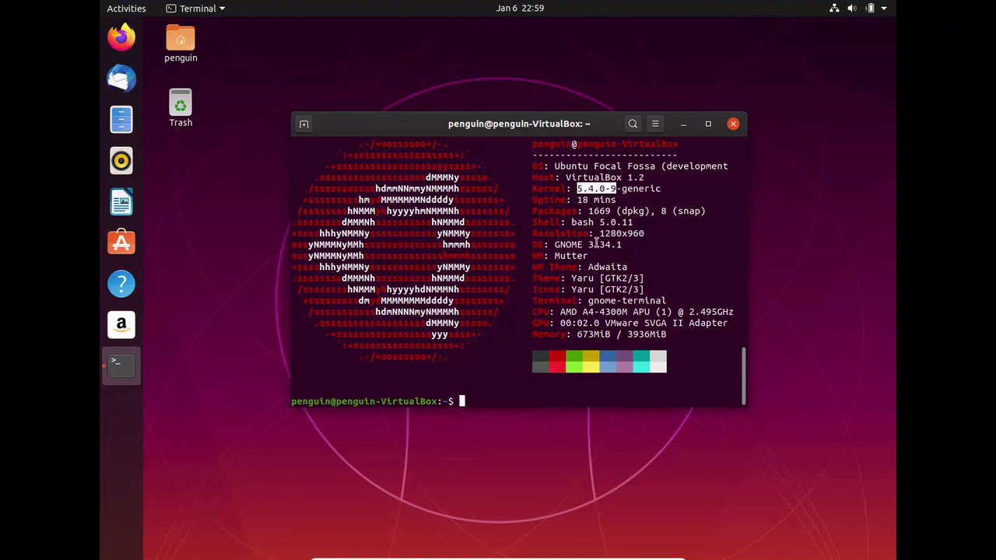
{"action": "left_click_drag", "start_coordinate": [588, 244], "coordinate": [619, 245]}
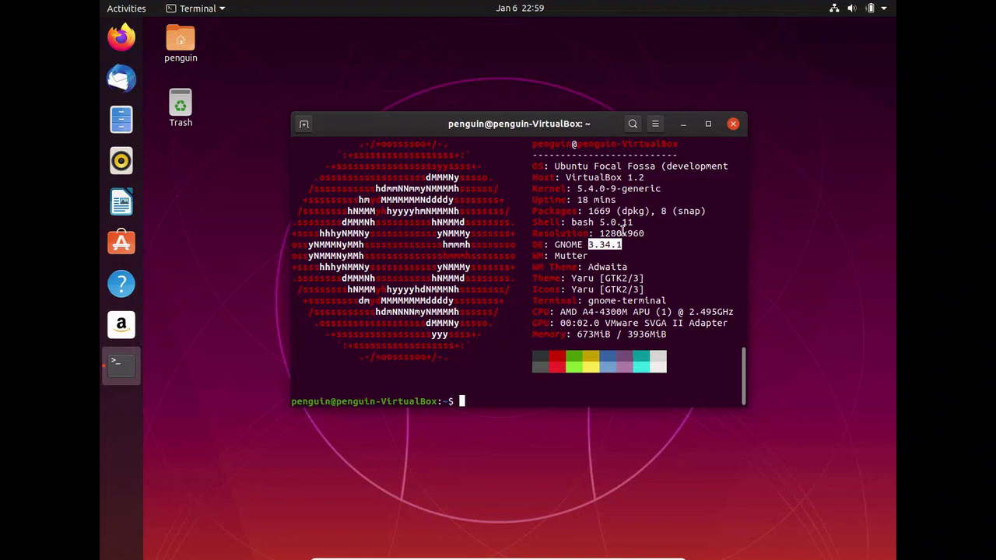
{"action": "left_click_drag", "start_coordinate": [599, 223], "coordinate": [636, 223]}
- Close the terminal, check About Firefox shows 71.0 (64-bit), then quit Firefox closing both tabs
{"action": "left_click", "coordinate": [736, 126]}
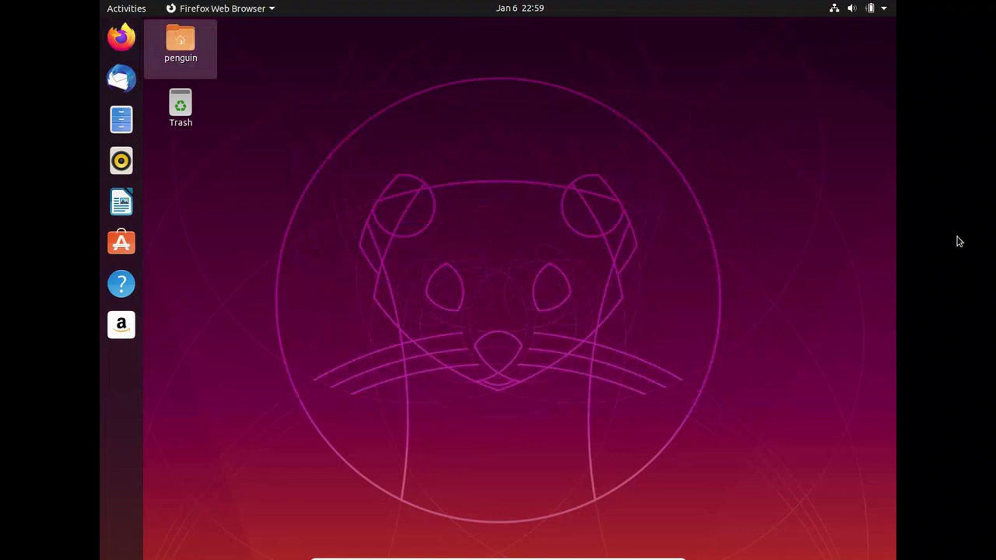
{"action": "left_click", "coordinate": [884, 72]}
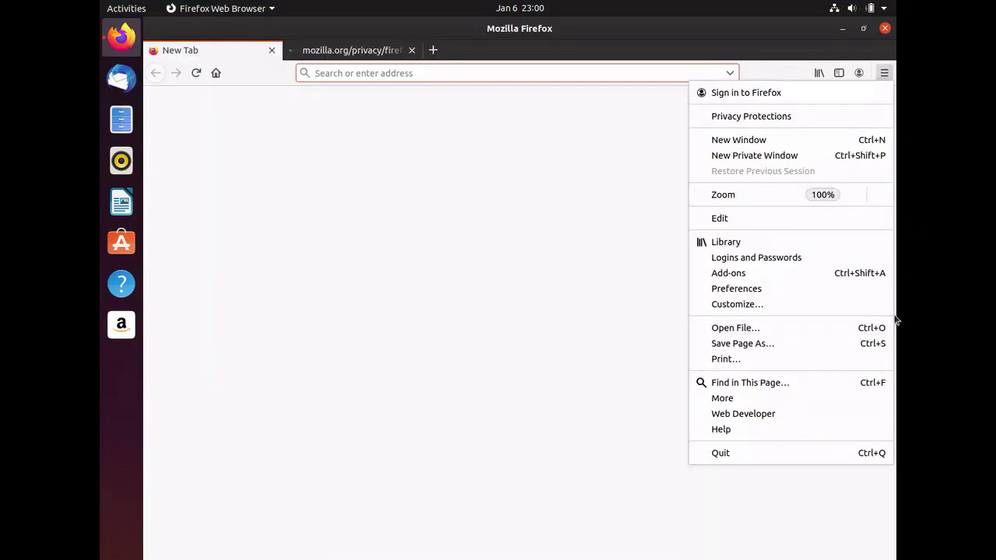
{"action": "left_click", "coordinate": [723, 433]}
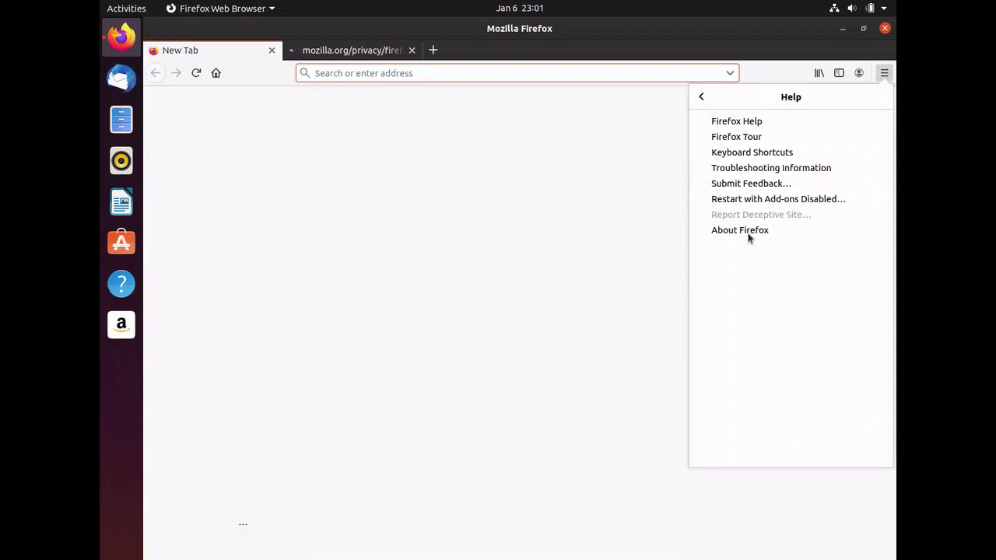
{"action": "left_click", "coordinate": [739, 230]}
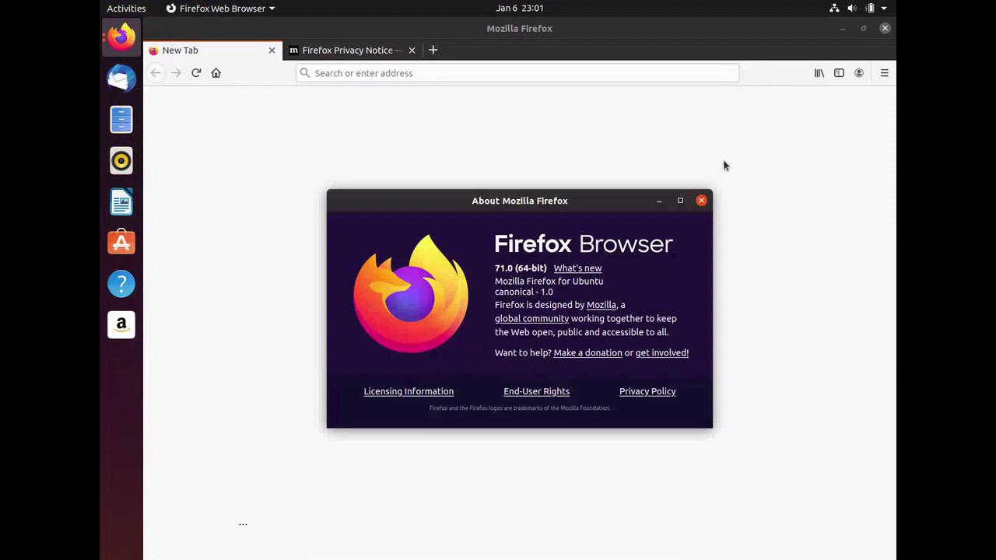
{"action": "key", "text": "Escape"}
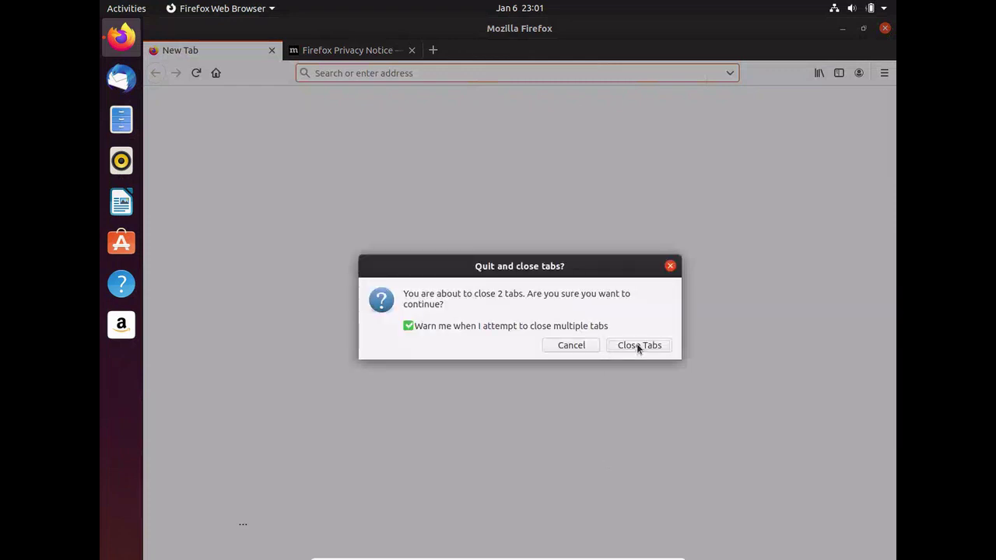
{"action": "left_click", "coordinate": [637, 345]}
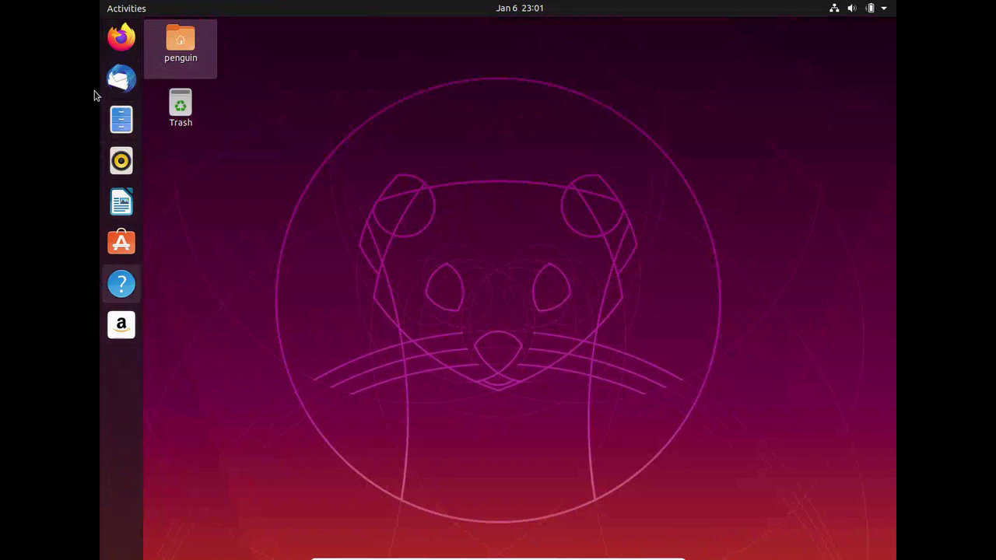
{"action": "left_click", "coordinate": [121, 81]}
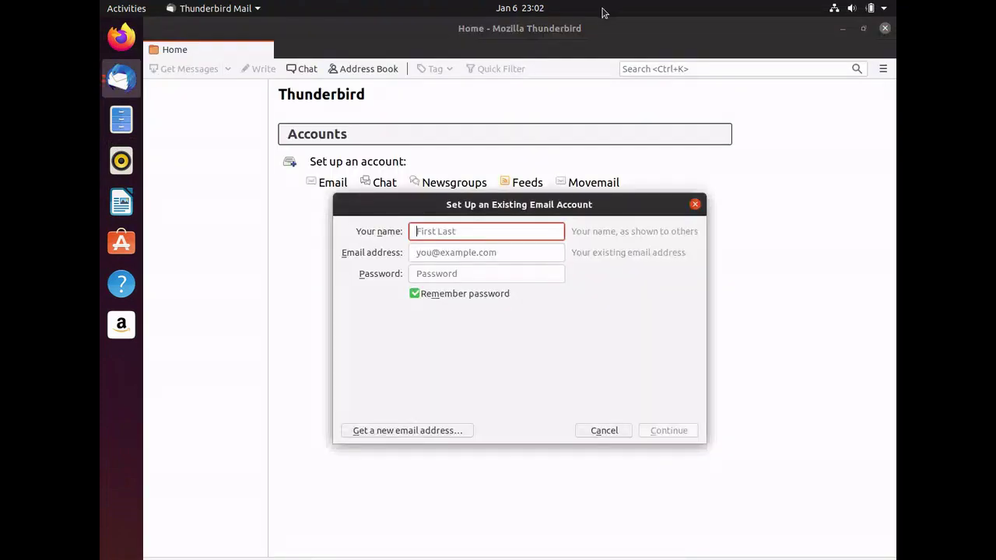
{"action": "left_click", "coordinate": [696, 206]}
{"action": "left_click", "coordinate": [882, 68]}
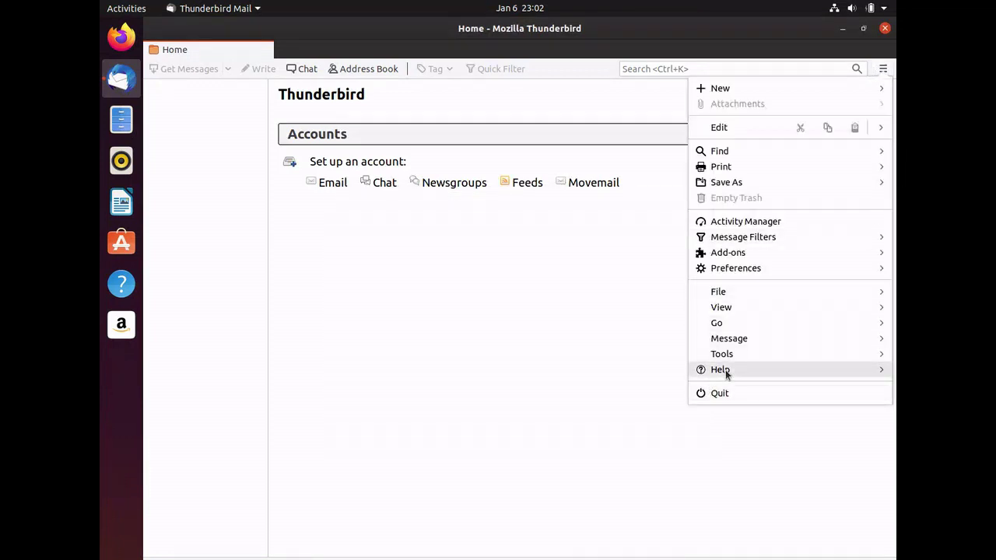
{"action": "left_click", "coordinate": [727, 370]}
{"action": "left_click", "coordinate": [755, 224]}
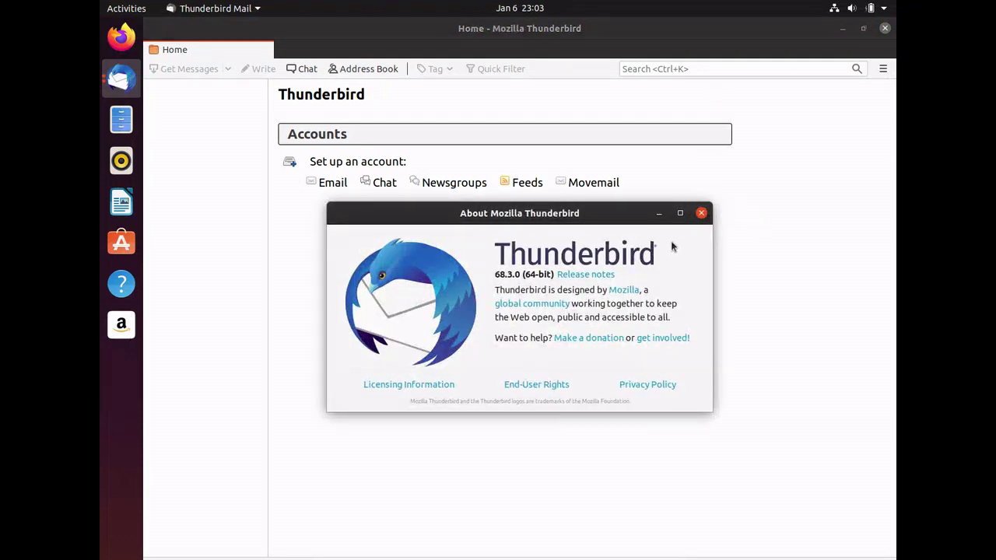
{"action": "left_click", "coordinate": [701, 212]}
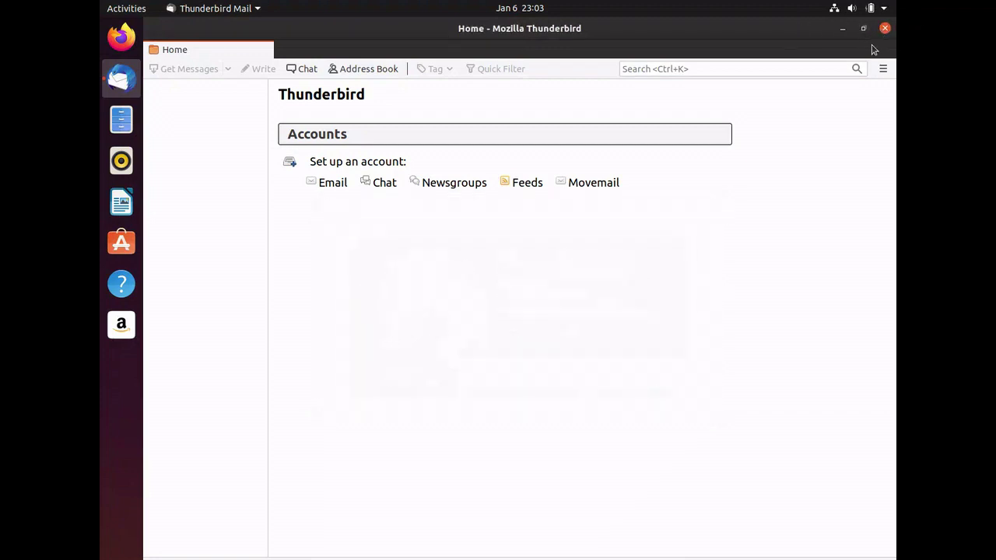
{"action": "left_click", "coordinate": [885, 28]}
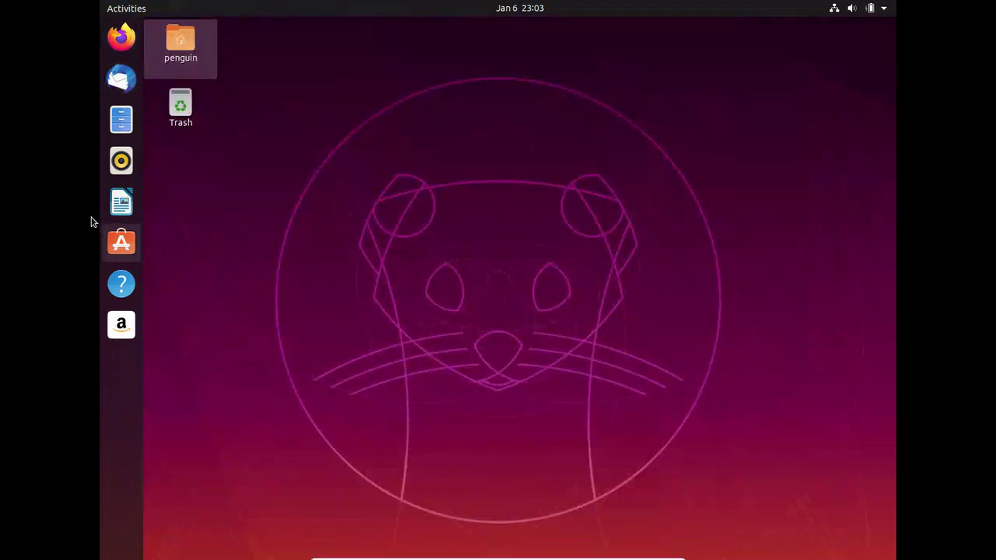
- Dismiss Writer's tip of the day, check About LibreOffice shows 6.3.4.2, then close Writer
{"action": "left_click", "coordinate": [121, 202]}
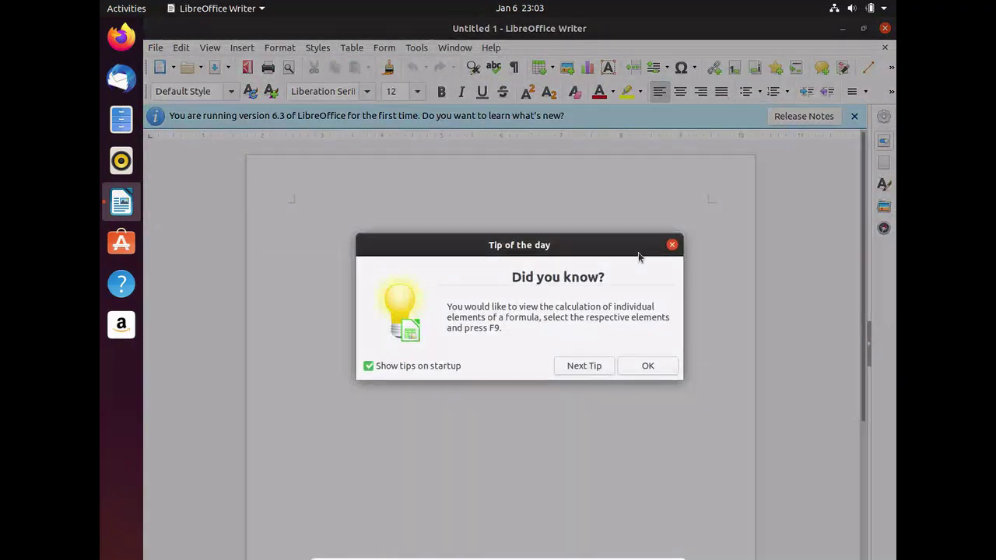
{"action": "left_click", "coordinate": [646, 366]}
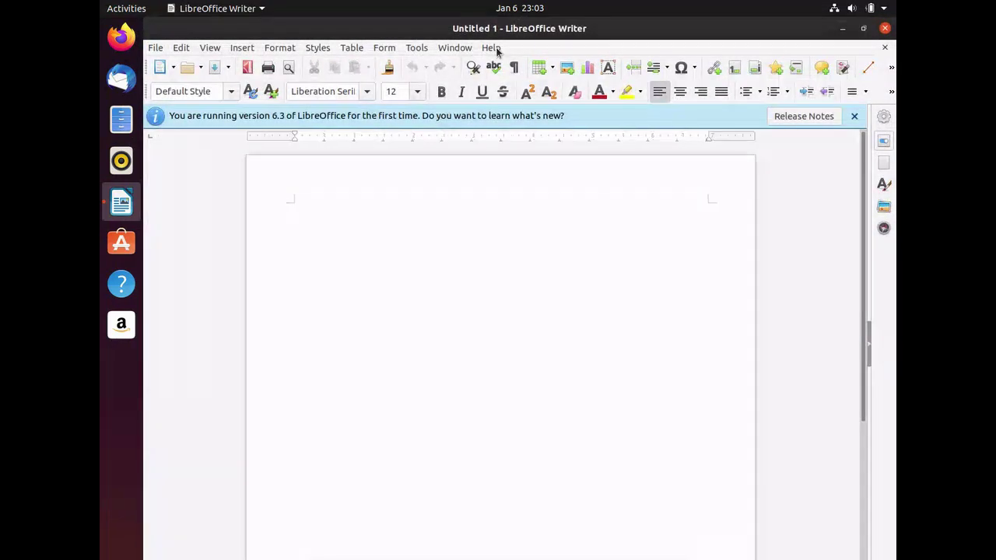
{"action": "left_click", "coordinate": [494, 49]}
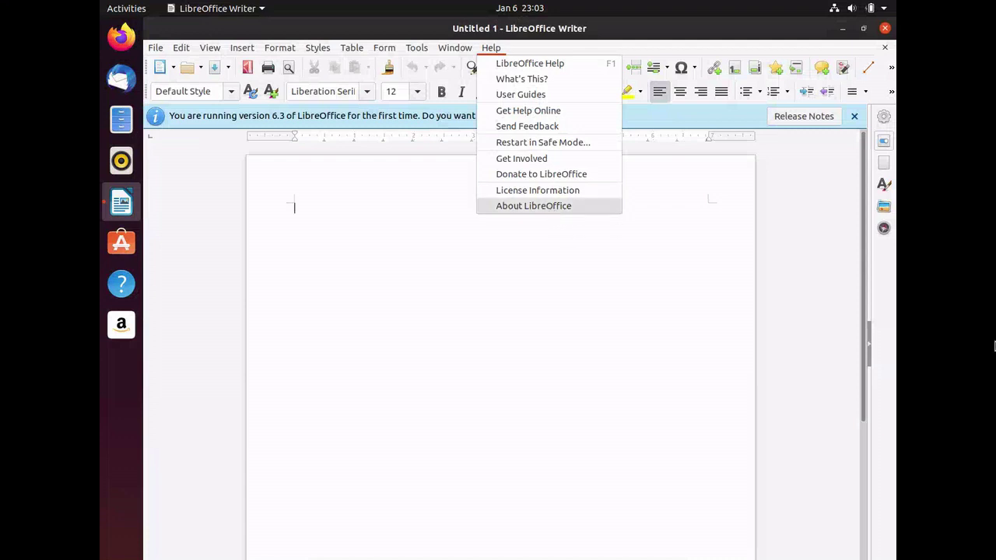
{"action": "key", "text": "Return"}
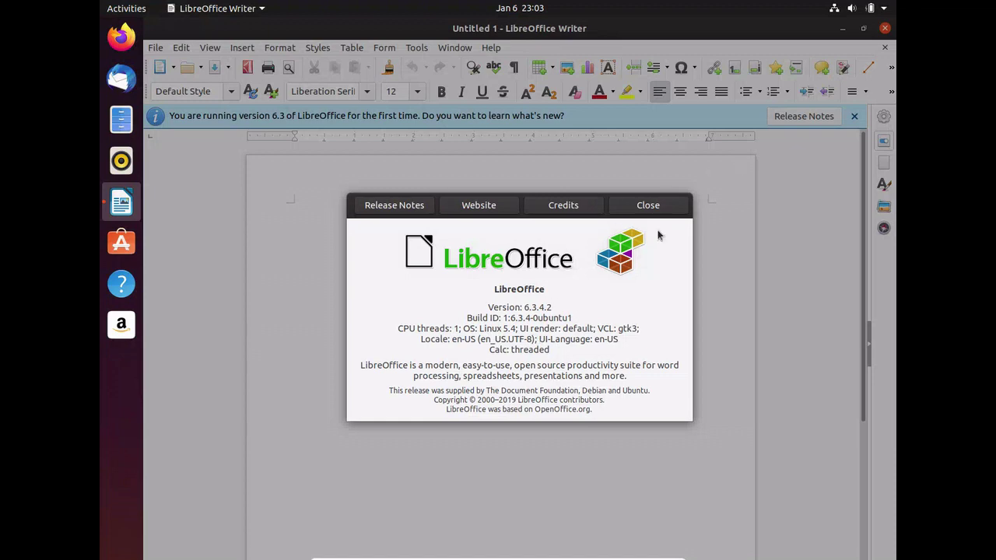
{"action": "left_click", "coordinate": [649, 207]}
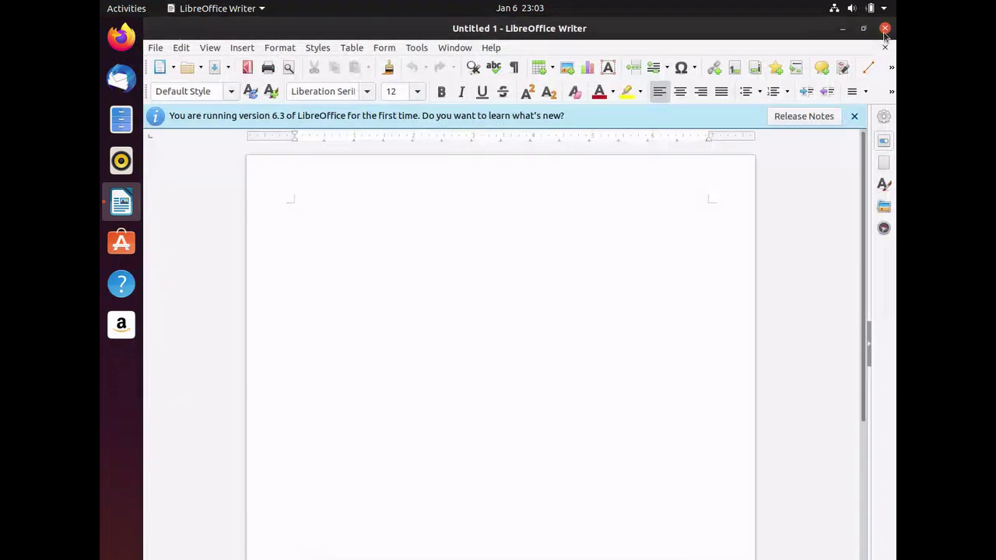
{"action": "left_click", "coordinate": [885, 29]}
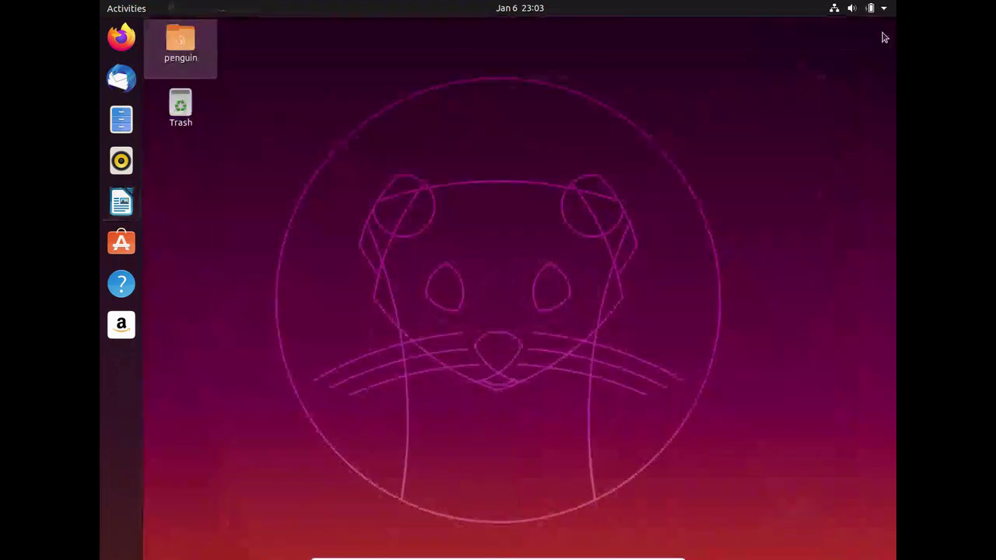
- Check the Files About dialog showing version 3.34.1-stable, then close Files
{"action": "double_click", "coordinate": [178, 131]}
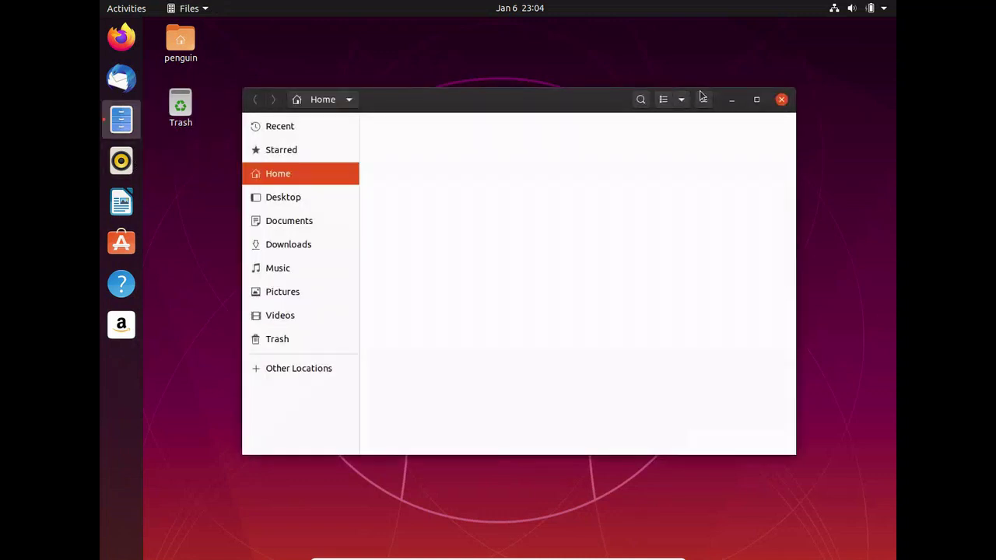
{"action": "left_click", "coordinate": [704, 100]}
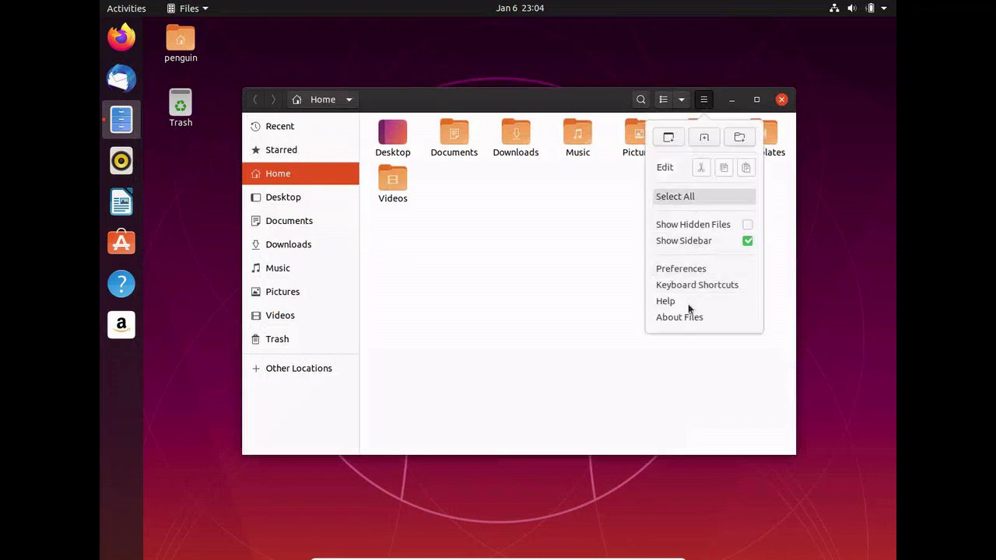
{"action": "left_click", "coordinate": [663, 319]}
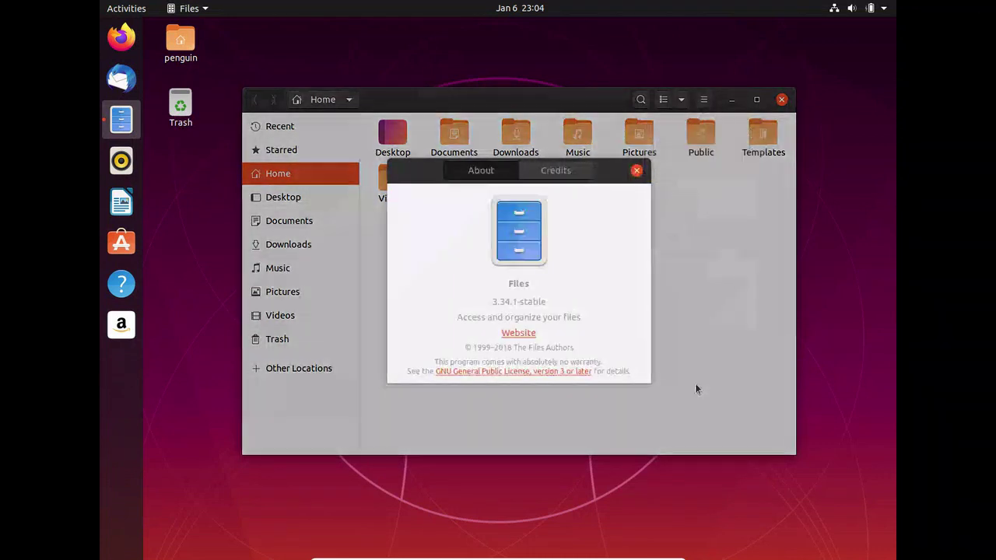
{"action": "left_click", "coordinate": [637, 170]}
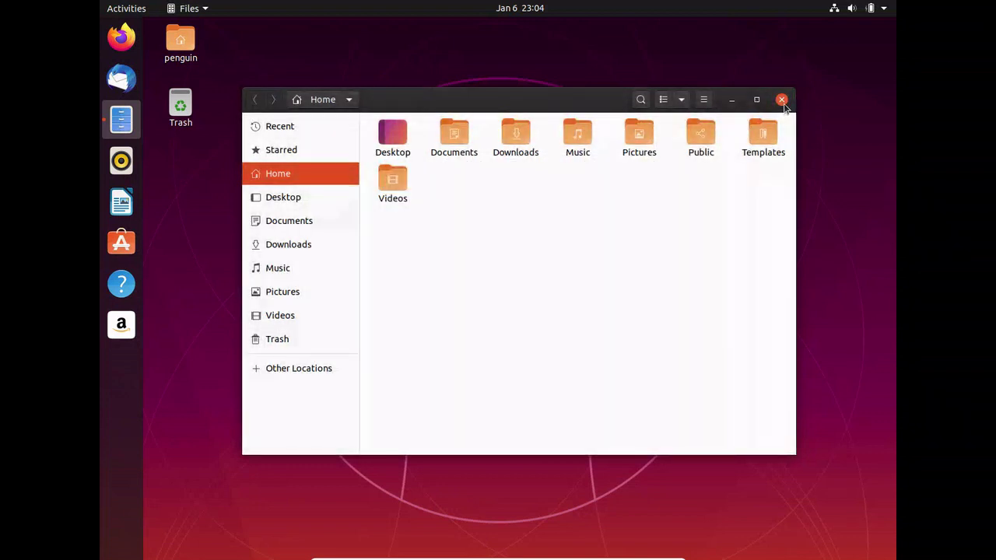
{"action": "left_click", "coordinate": [781, 99]}
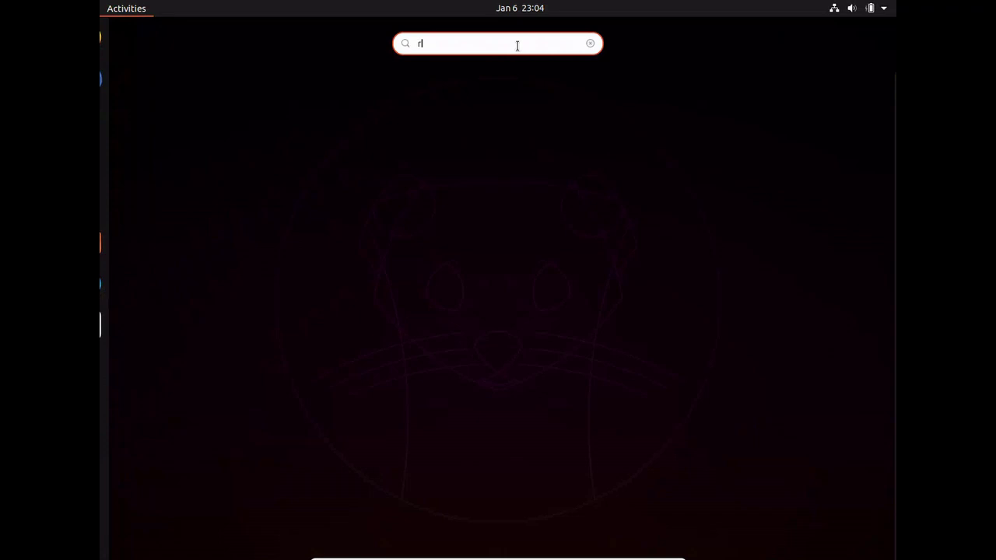
{"action": "type", "text": "e"}
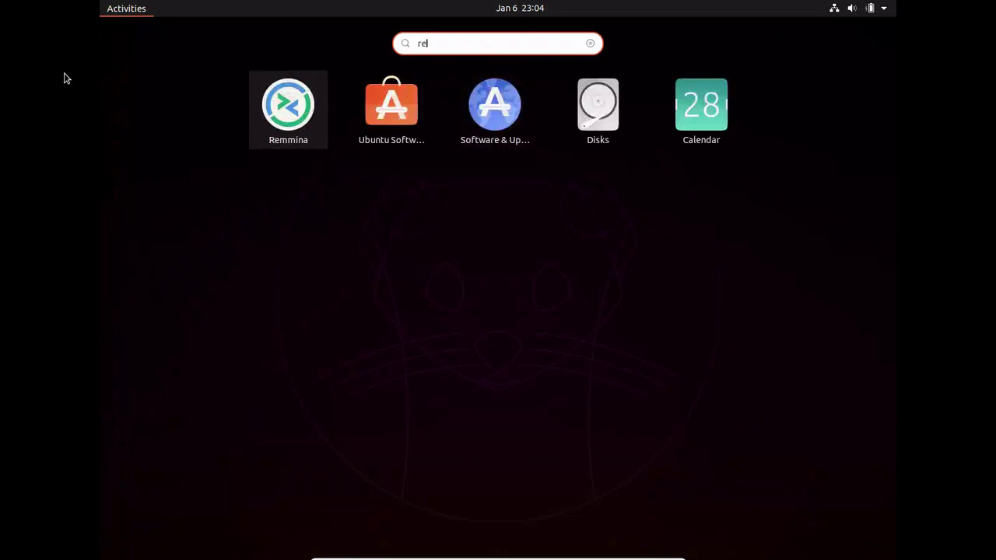
{"action": "key", "text": "Escape"}
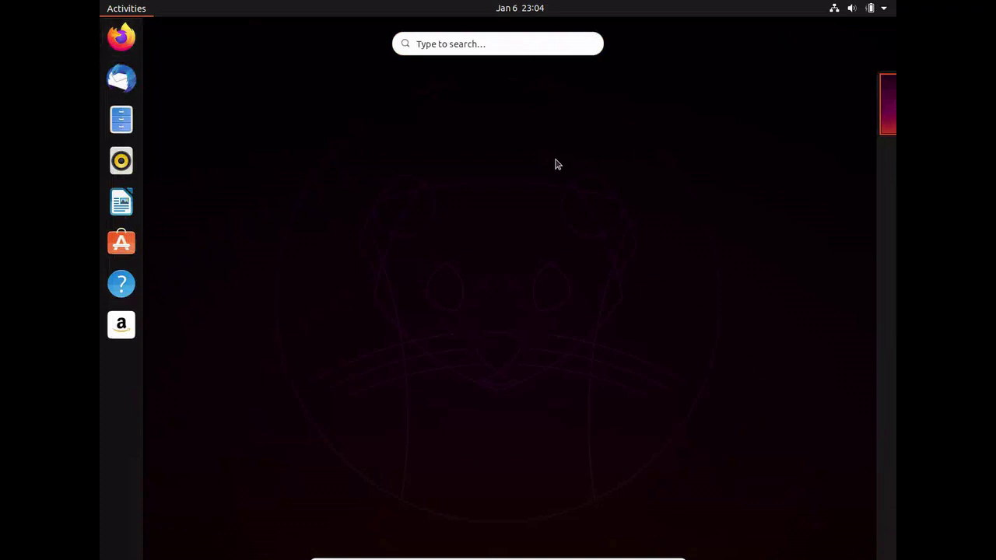
{"action": "key", "text": "Escape"}
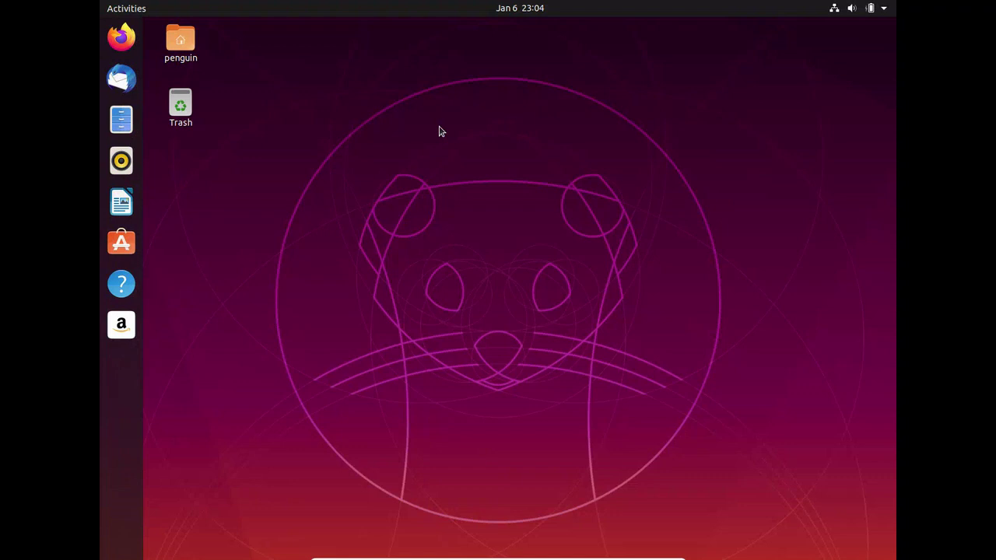
- Run 'free -m' in a new terminal to show 3936 MB total memory, then close it
{"action": "key", "text": "ctrl+alt+t"}
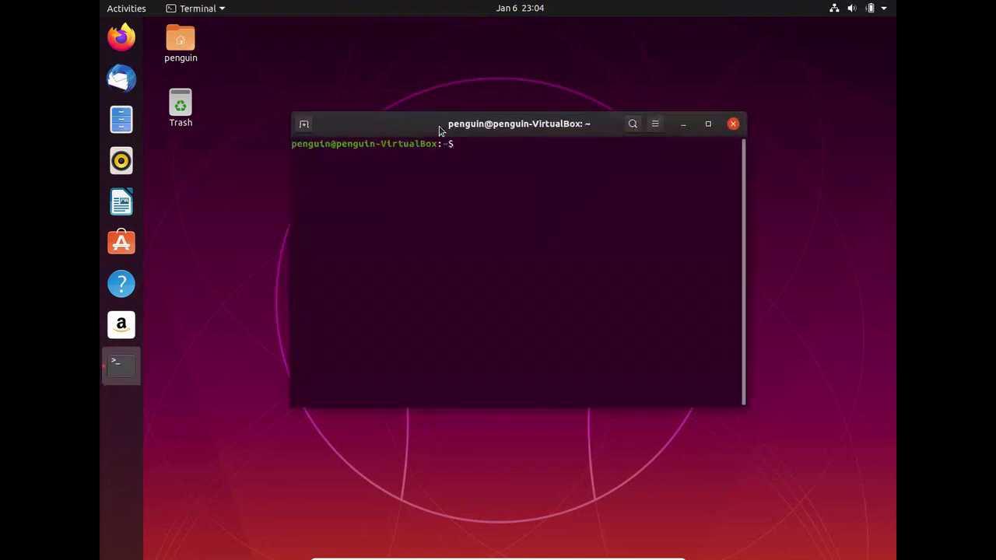
{"action": "type", "text": "free -m"}
{"action": "key", "text": "Return"}
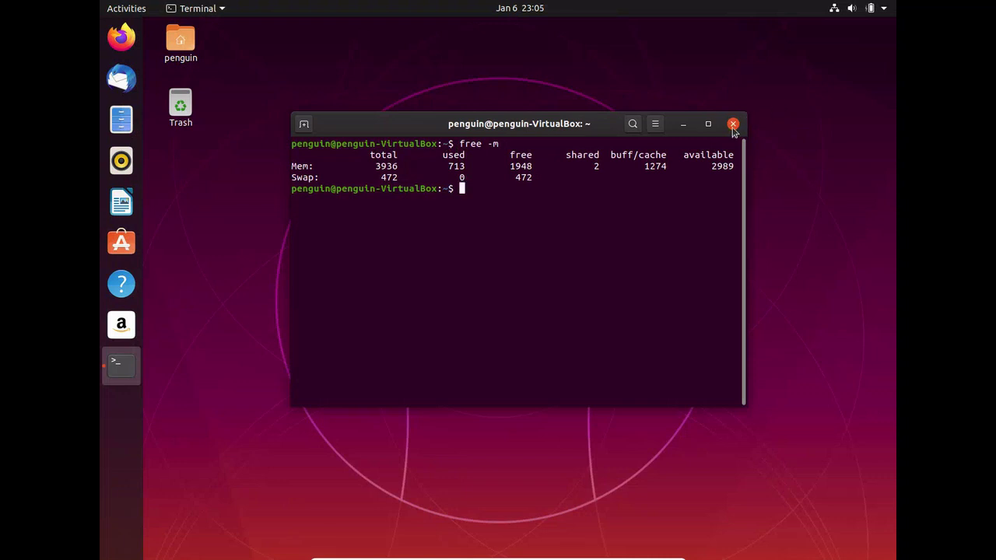
{"action": "left_click", "coordinate": [733, 124]}
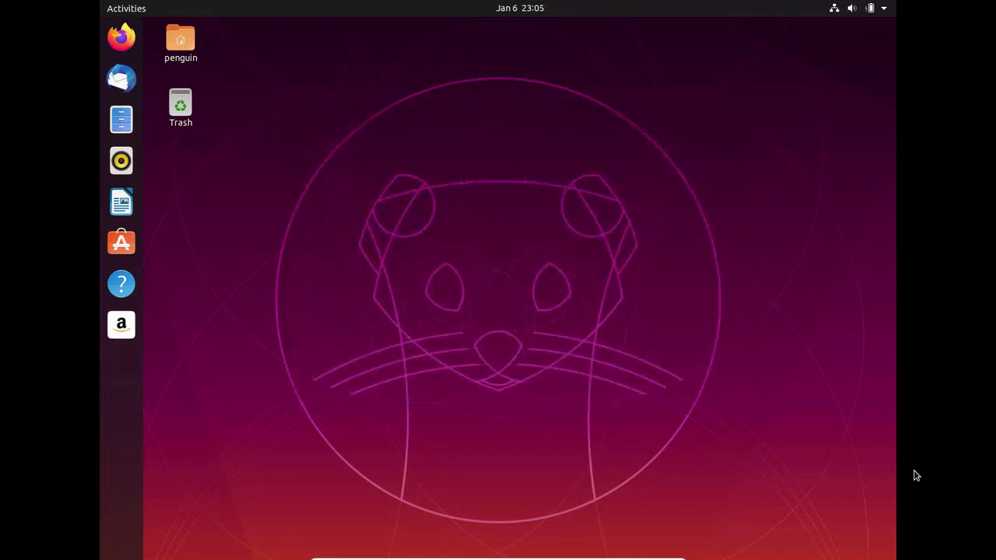